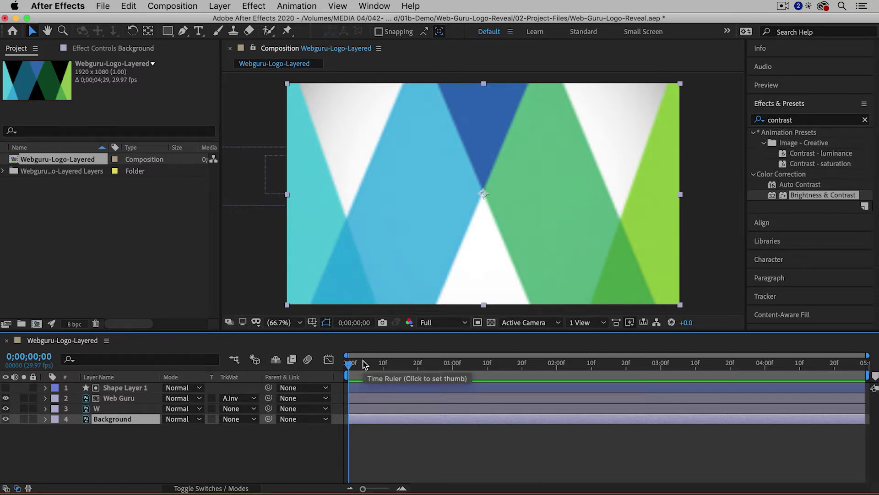
- Preview the logo animation, stop at 0;00;02;25 with the W fully revealed, and hide the Background layer
{"action": "key", "text": "space"}
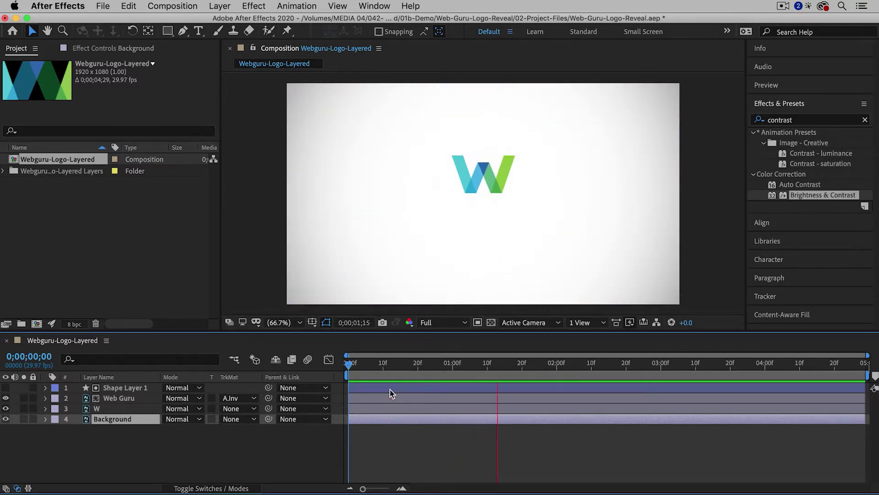
{"action": "key", "text": "space"}
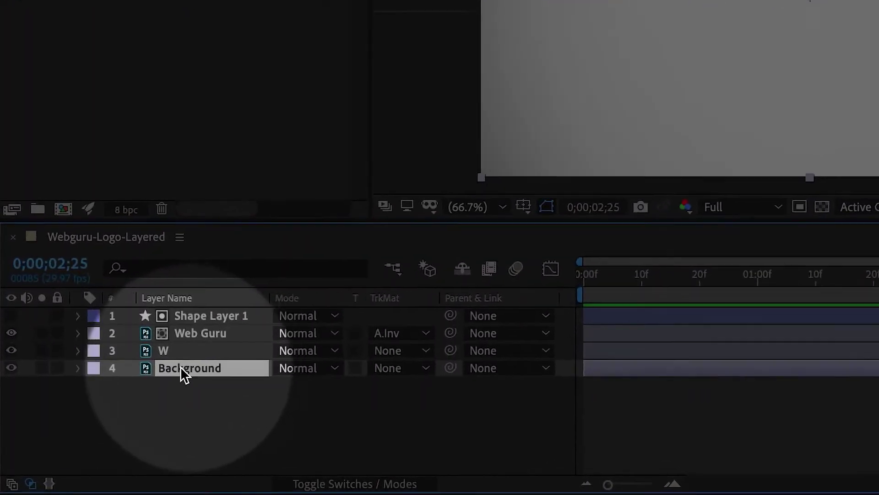
{"action": "left_click", "coordinate": [11, 368]}
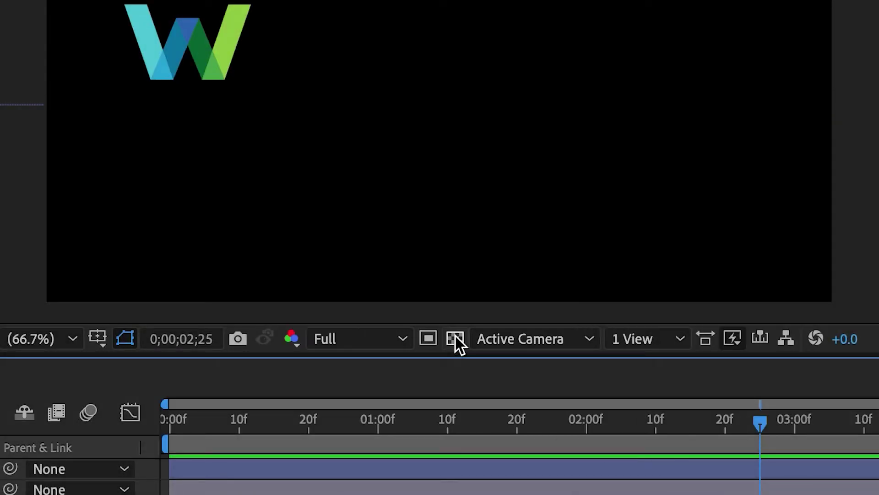
- Turn on the transparency grid so the W logo and Web Guru wordmark show over a checkerboard
{"action": "left_click", "coordinate": [456, 338]}
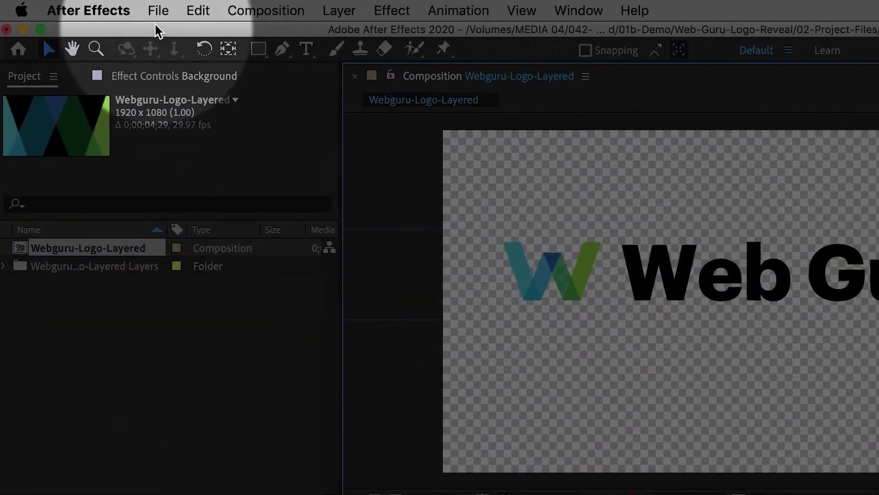
- Add the Webguru-Logo-Layered composition to the Adobe Media Encoder queue from the File > Export menu
{"action": "left_click", "coordinate": [158, 11]}
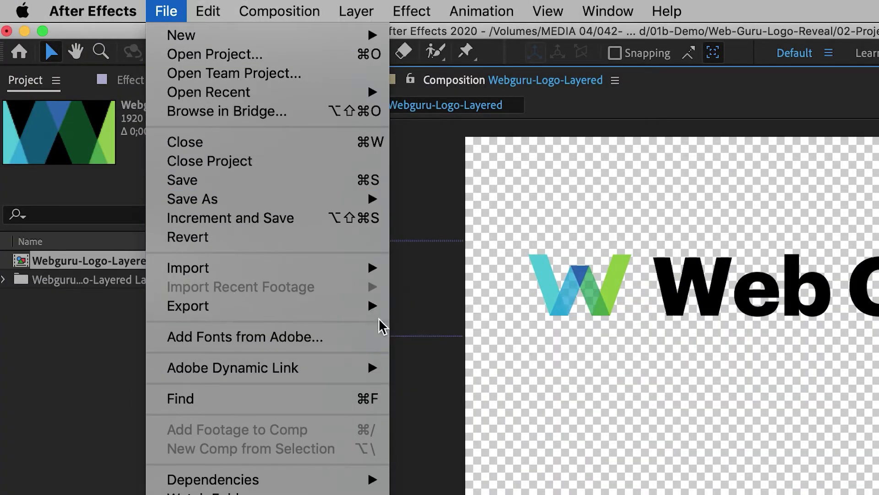
{"action": "mouse_move", "coordinate": [373, 311]}
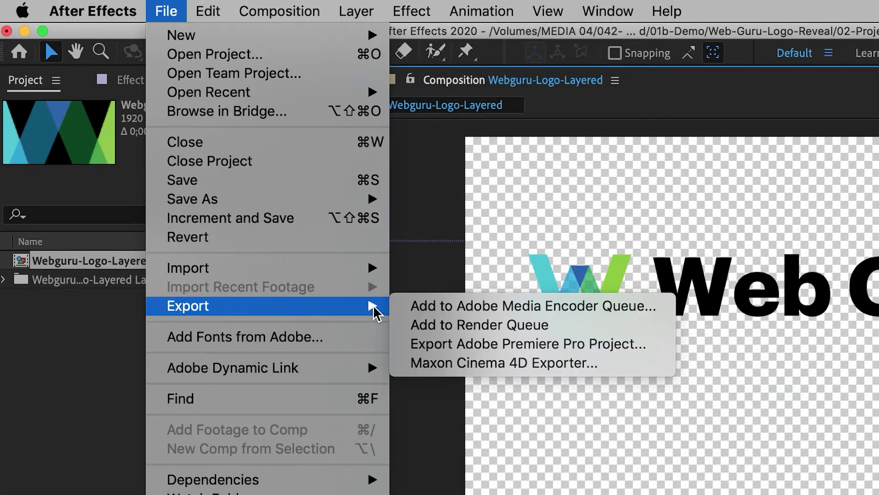
{"action": "left_click", "coordinate": [516, 314]}
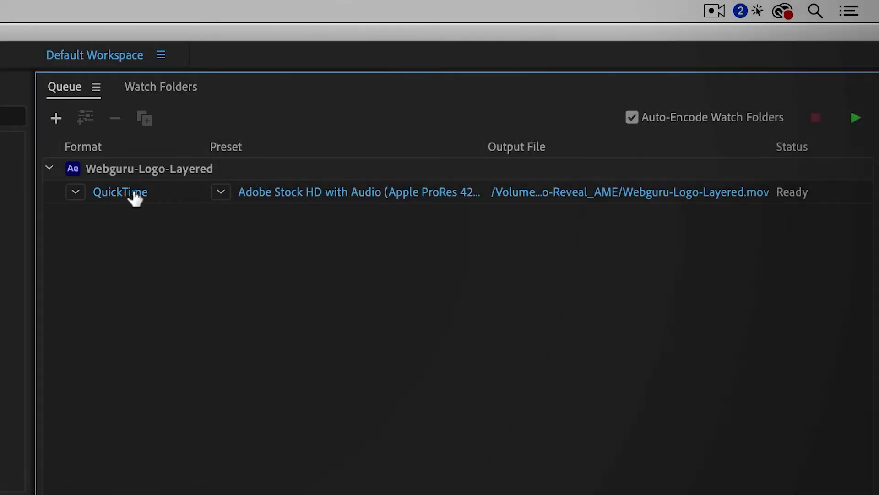
- Open the queued item's export settings and, after briefly trying H.264, set the format back to QuickTime
{"action": "left_click", "coordinate": [132, 196]}
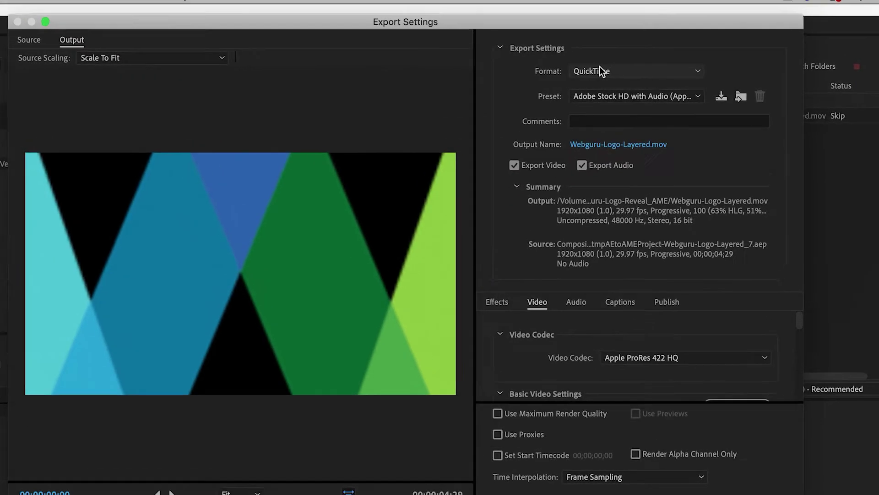
{"action": "left_click", "coordinate": [625, 71]}
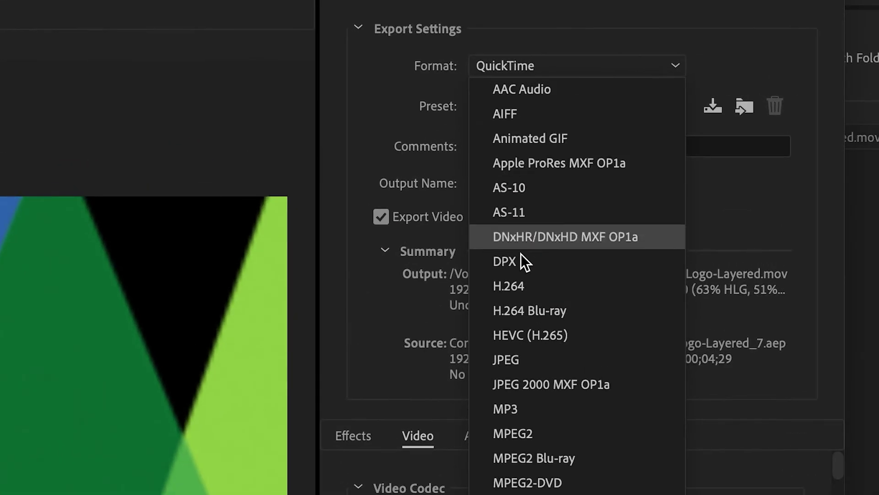
{"action": "left_click", "coordinate": [563, 244]}
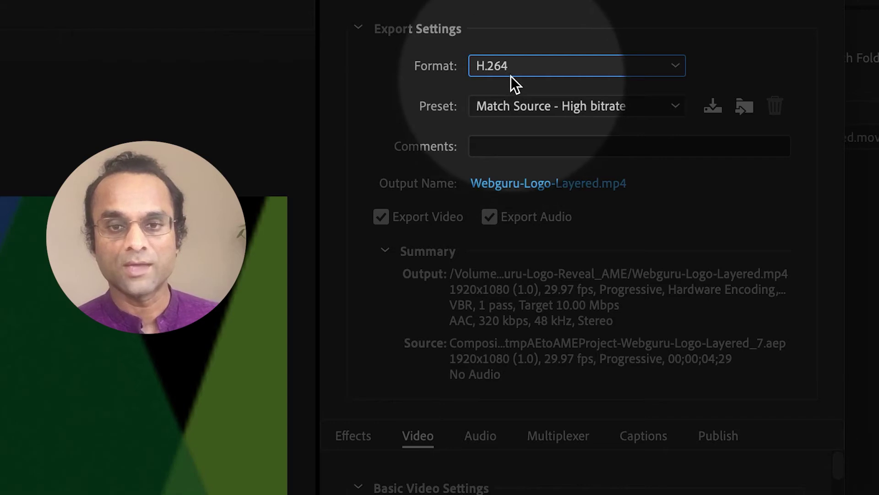
{"action": "left_click", "coordinate": [510, 71]}
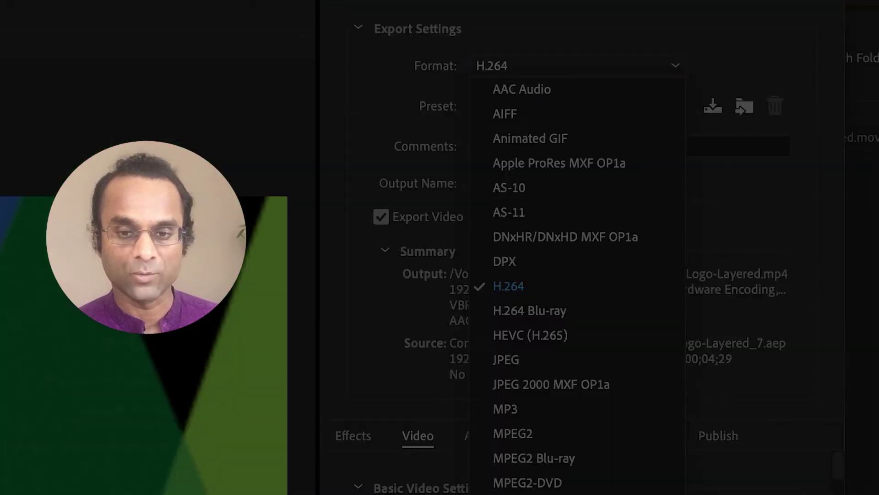
{"action": "left_click", "coordinate": [543, 344]}
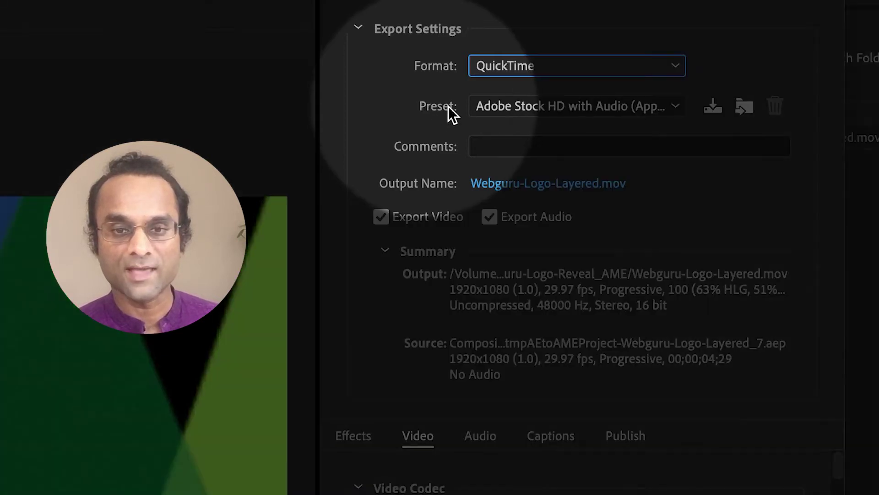
- Choose the Apple ProRes 4444 with alpha preset, giving an Apple ProRes 4444 codec
{"action": "left_click", "coordinate": [560, 110]}
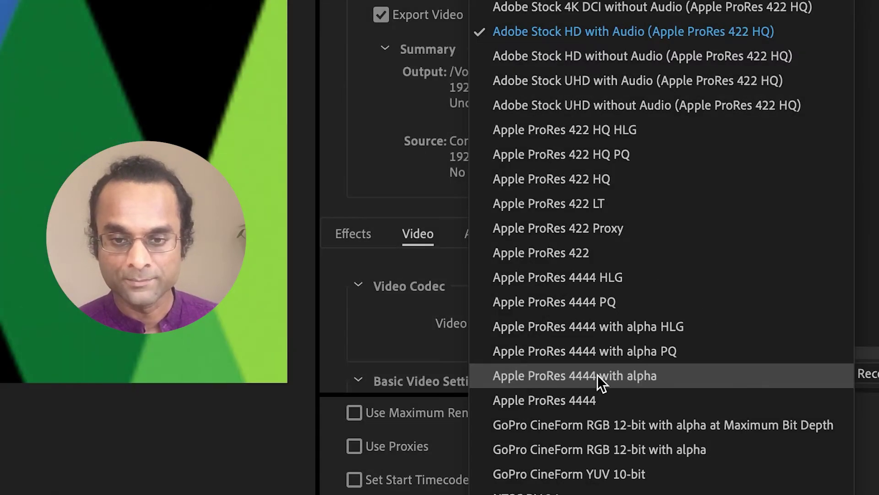
{"action": "left_click", "coordinate": [598, 376]}
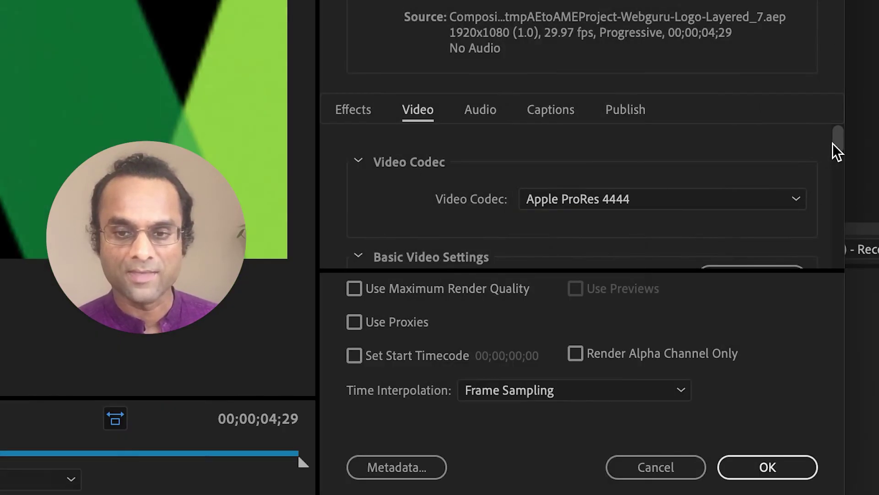
{"action": "left_click_drag", "start_coordinate": [835, 140], "coordinate": [840, 201]}
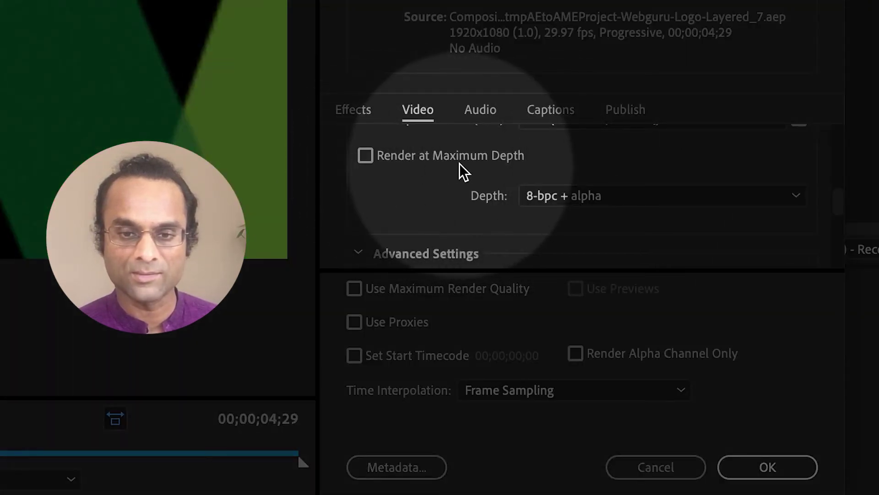
- Enable Render at Maximum Depth, set Depth to 16-bpc + alpha, and enable Use Maximum Render Quality
{"action": "left_click", "coordinate": [442, 156]}
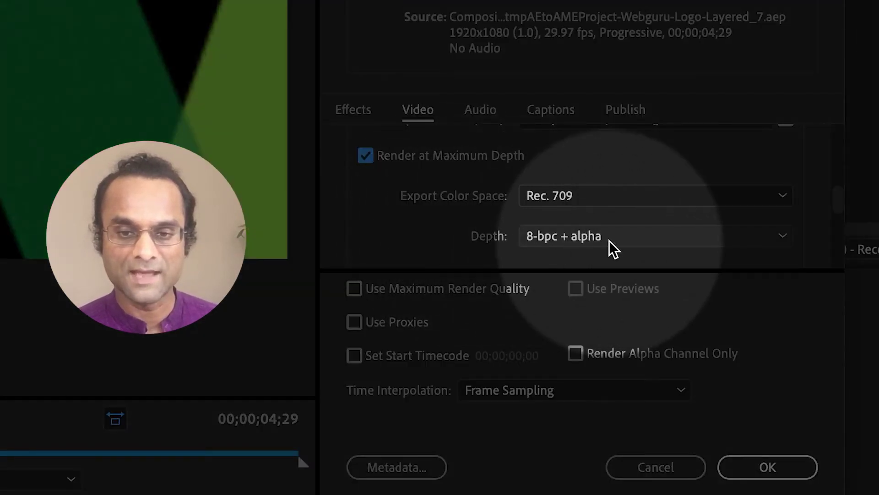
{"action": "left_click", "coordinate": [612, 237]}
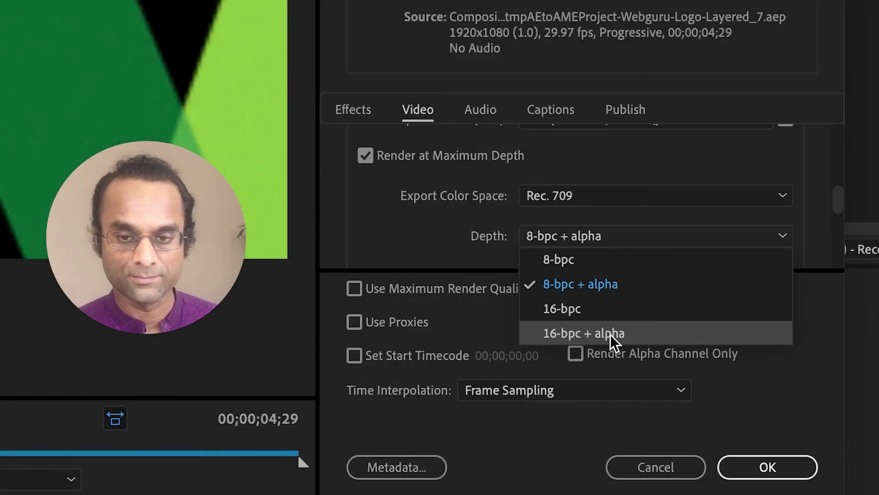
{"action": "left_click", "coordinate": [610, 334]}
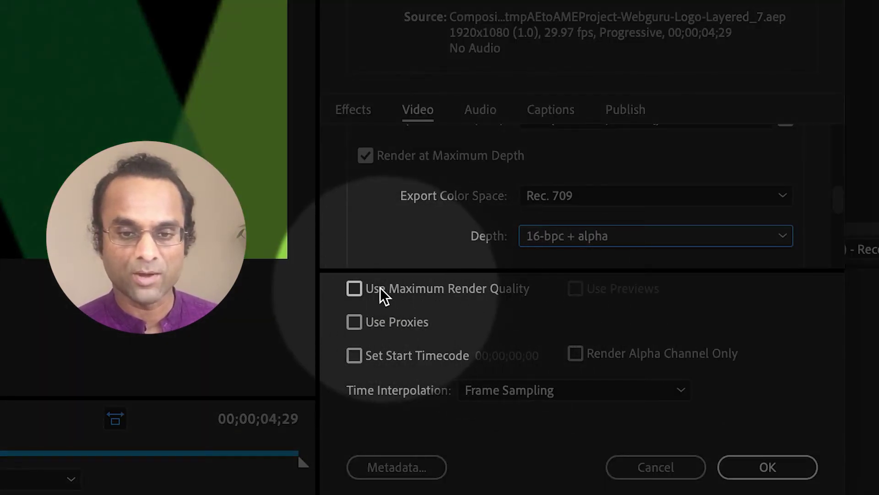
{"action": "left_click", "coordinate": [406, 286]}
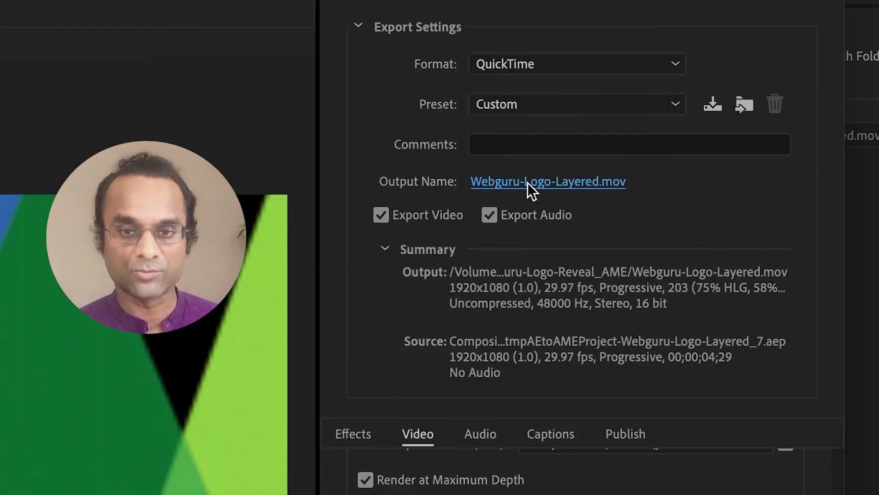
- Save the output as Webguru-Logo-Layered.mov in 03-Final-Exports, replacing the old file, and start the queue
{"action": "left_click", "coordinate": [527, 183]}
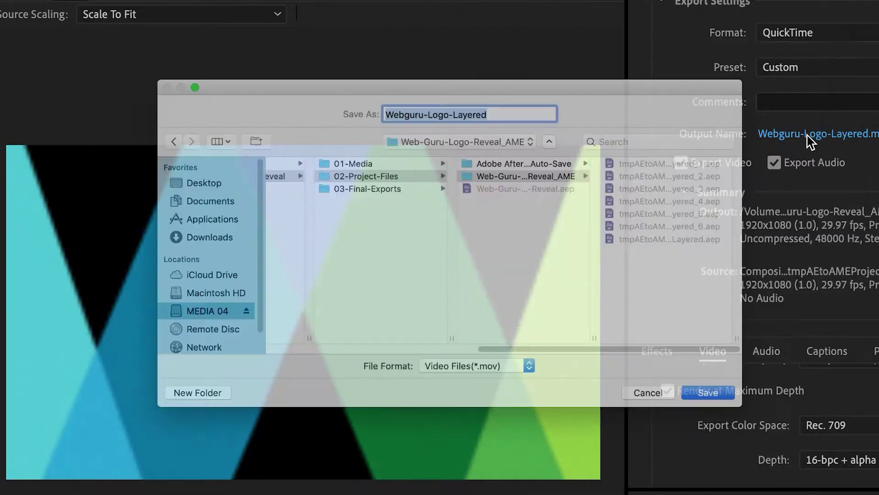
{"action": "left_click", "coordinate": [406, 191]}
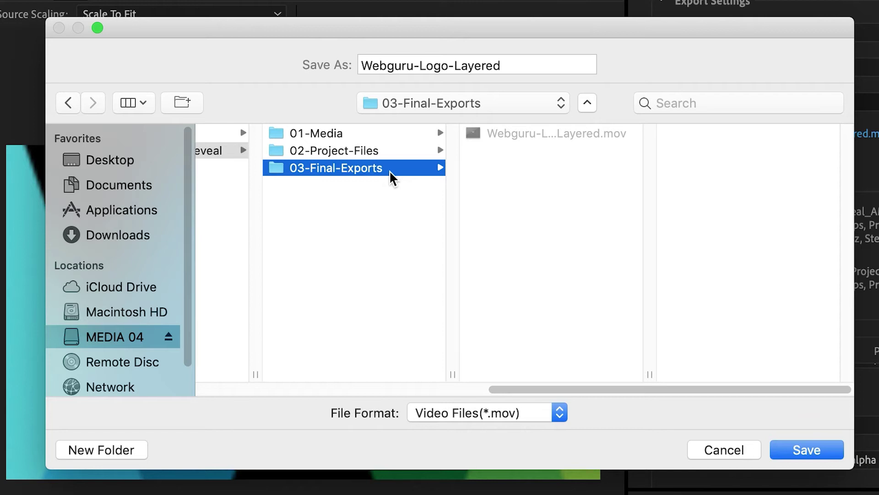
{"action": "left_click", "coordinate": [812, 453]}
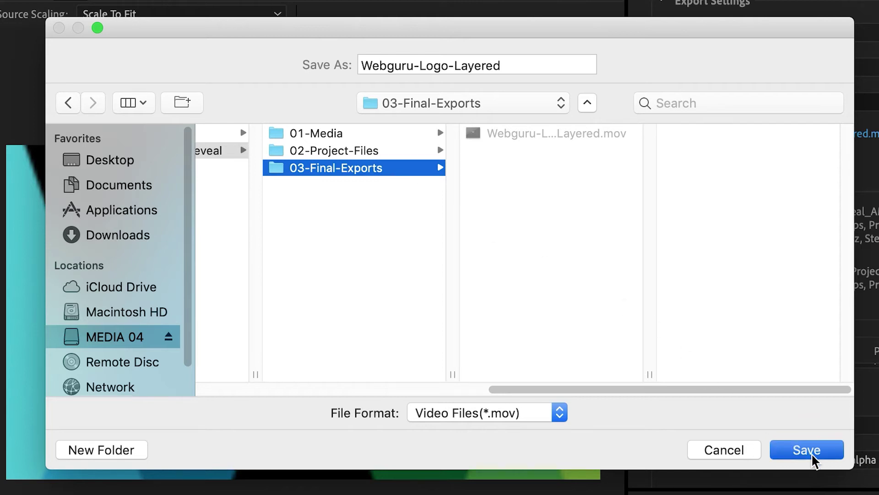
{"action": "left_click", "coordinate": [568, 154]}
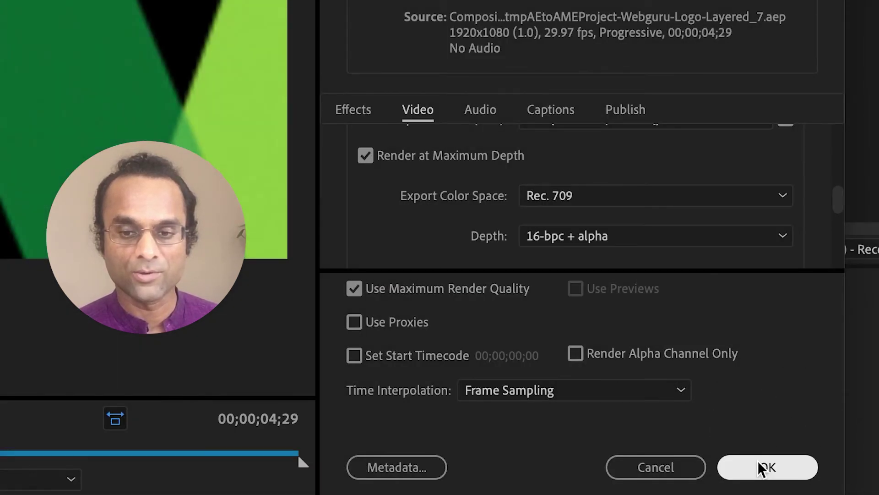
{"action": "left_click", "coordinate": [759, 464]}
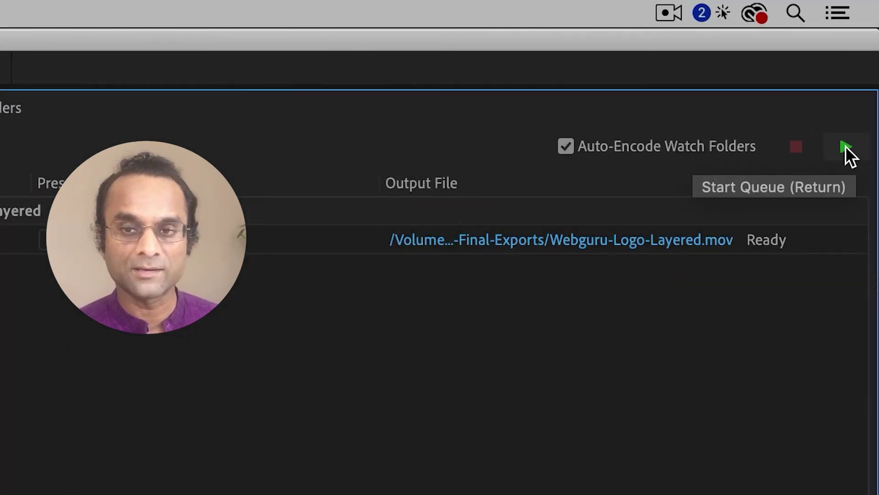
{"action": "left_click", "coordinate": [845, 147]}
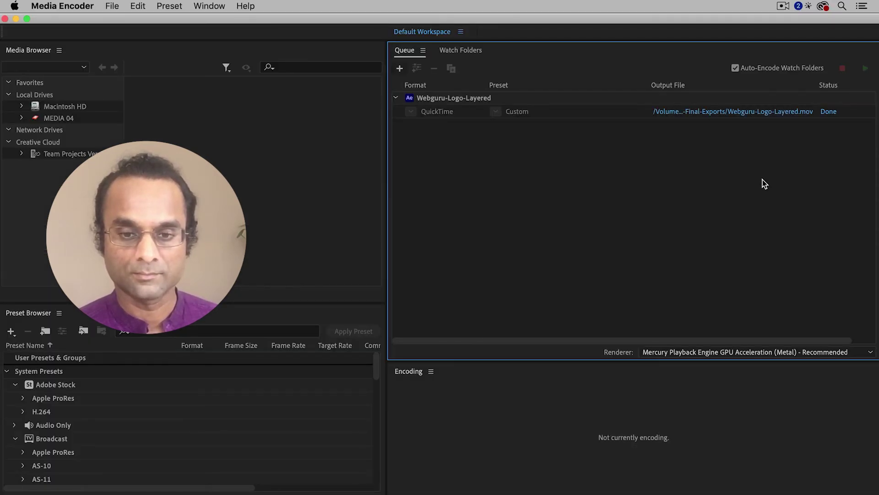
- Open the finished Webguru-Logo-Layered.mov from Finder in QuickTime Player
{"action": "key", "text": "super+Tab"}
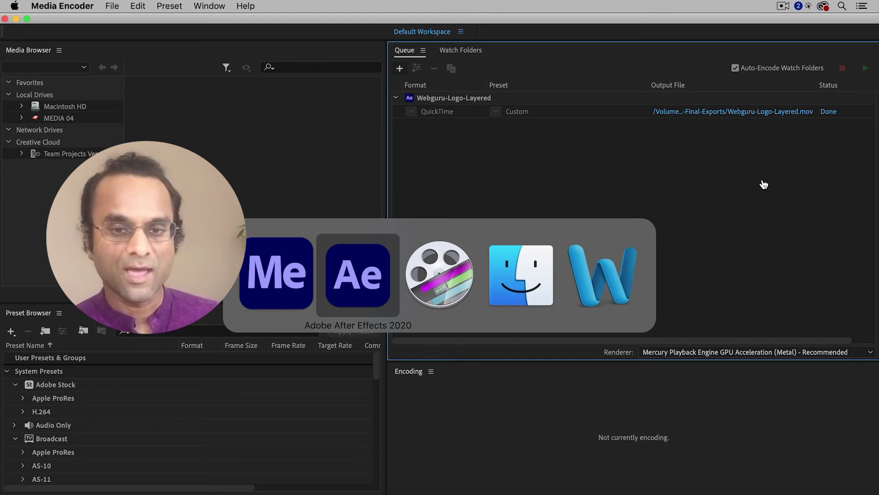
{"action": "key", "text": "super+Tab"}
{"action": "key", "text": "super+Tab"}
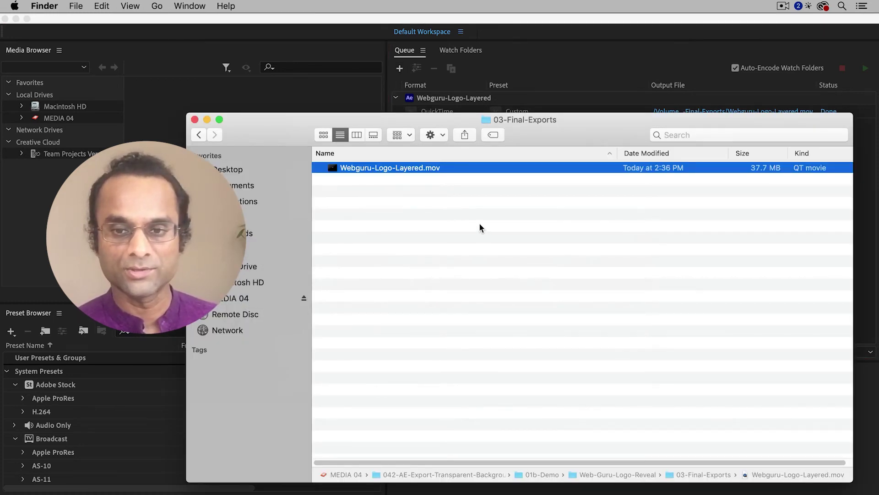
{"action": "left_click", "coordinate": [479, 225]}
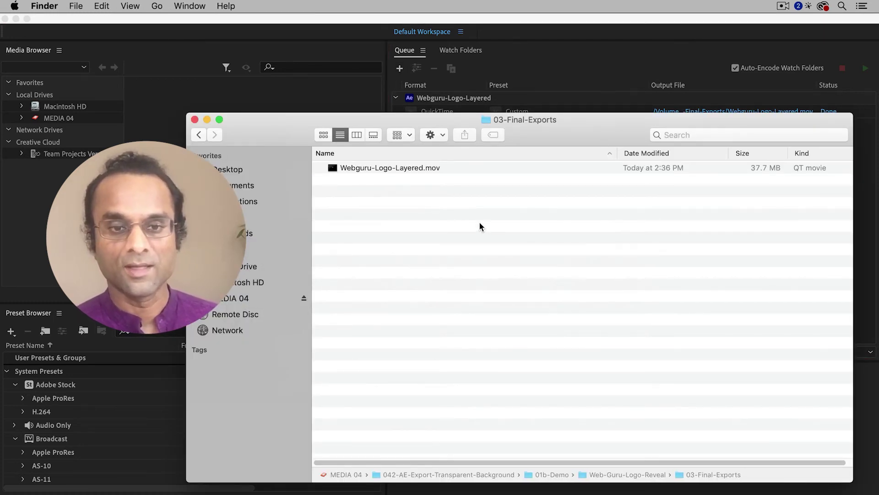
{"action": "double_click", "coordinate": [352, 168]}
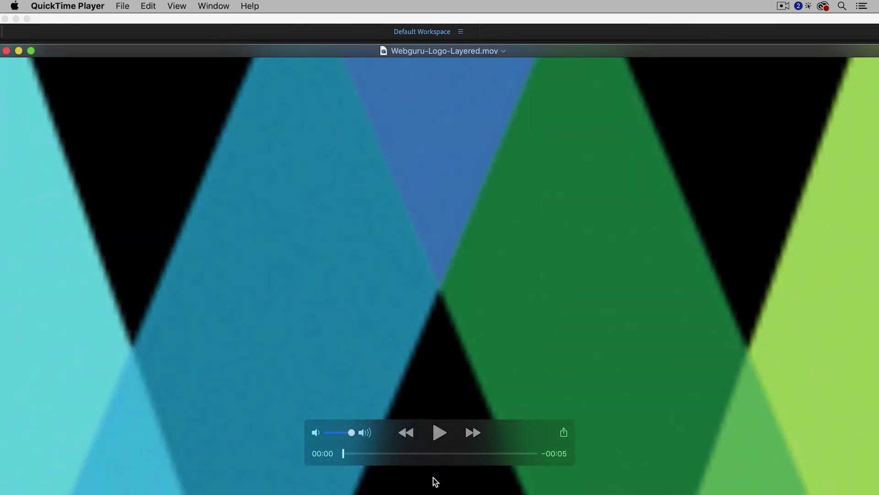
- Play the exported logo movie in QuickTime Player, pause near the end, and close it
{"action": "left_click", "coordinate": [438, 438]}
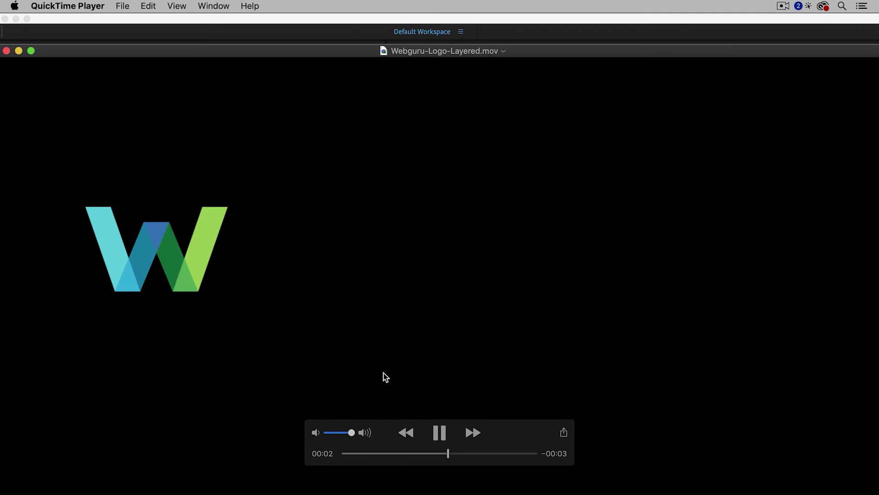
{"action": "left_click", "coordinate": [439, 434]}
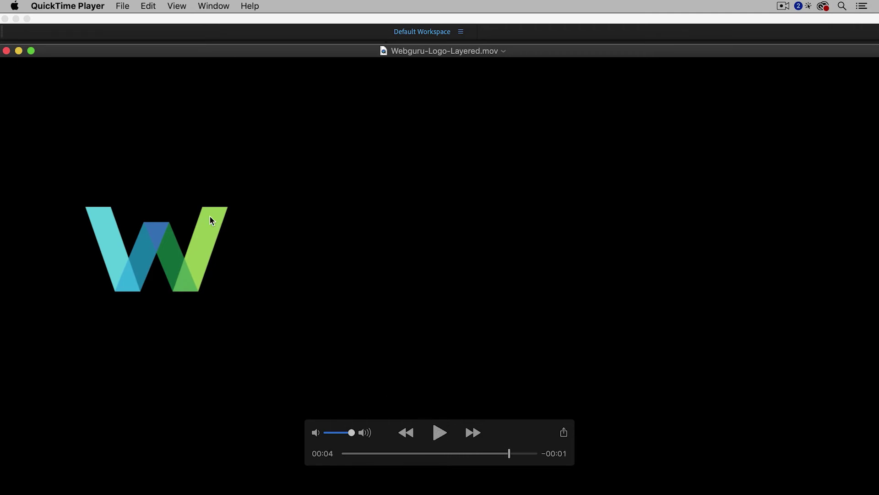
{"action": "left_click", "coordinate": [6, 51]}
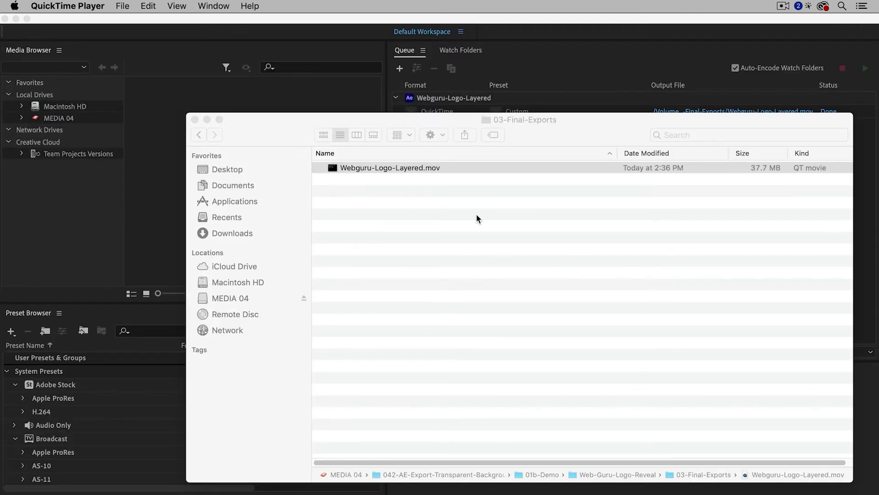
- Open Mountain.aep in After Effects, check the logo movie's ProRes 4444 details, and place it above Mountain.png
{"action": "key", "text": "super+Tab"}
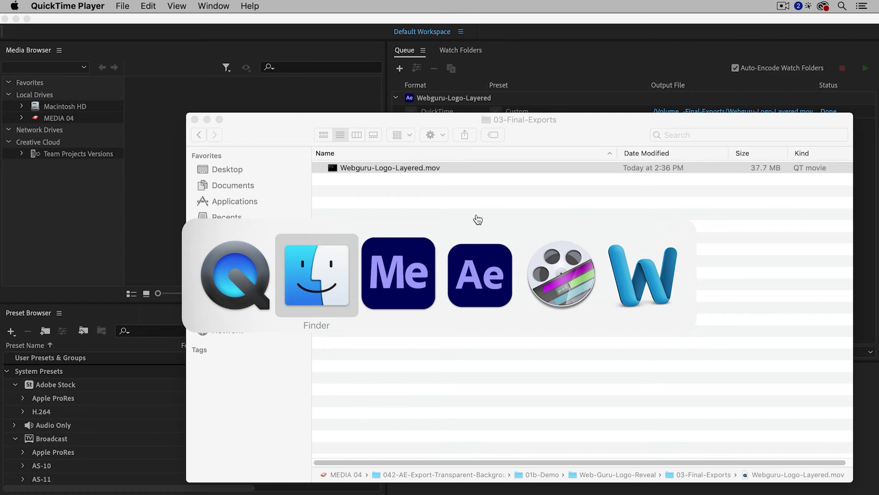
{"action": "key", "text": "super+Tab"}
{"action": "key", "text": "super+Tab"}
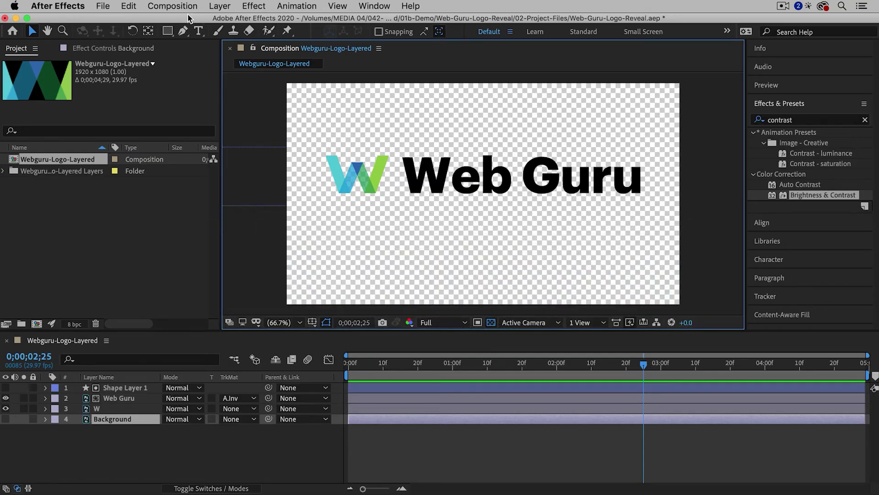
{"action": "left_click", "coordinate": [103, 6]}
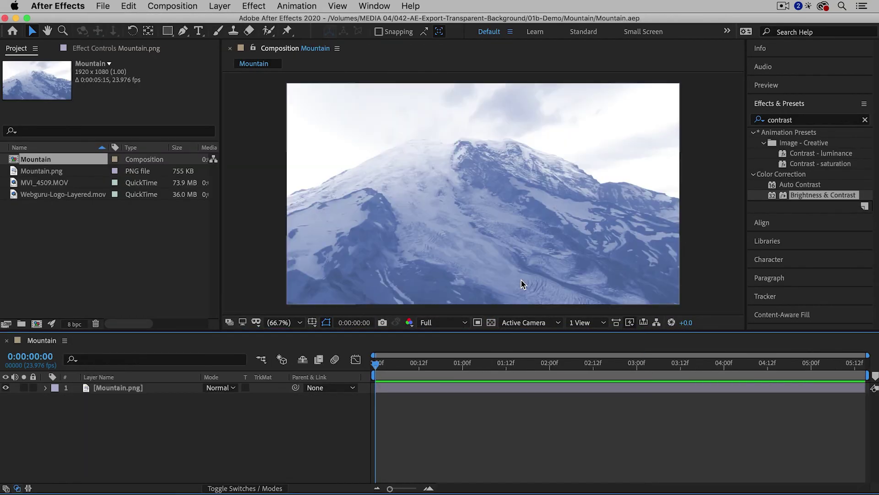
{"action": "mouse_move", "coordinate": [378, 366]}
{"action": "left_mouse_down"}
{"action": "mouse_move", "coordinate": [412, 366]}
{"action": "mouse_move", "coordinate": [374, 366]}
{"action": "left_mouse_up"}
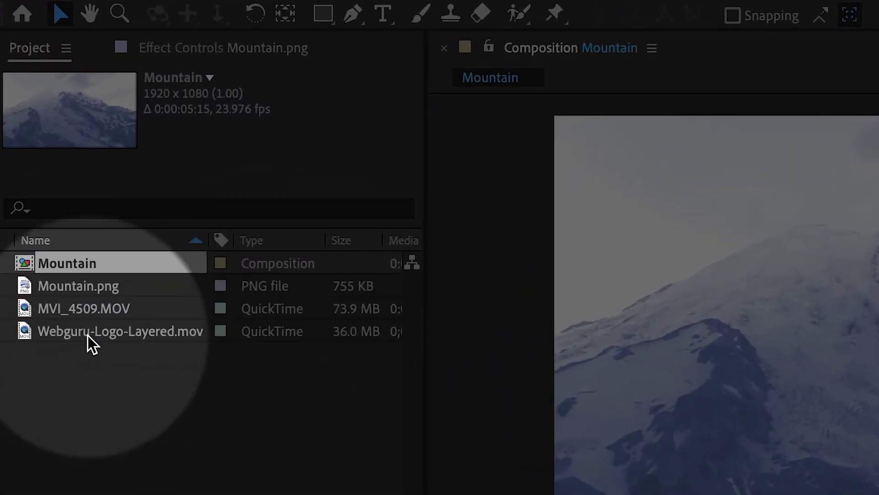
{"action": "left_click", "coordinate": [41, 314]}
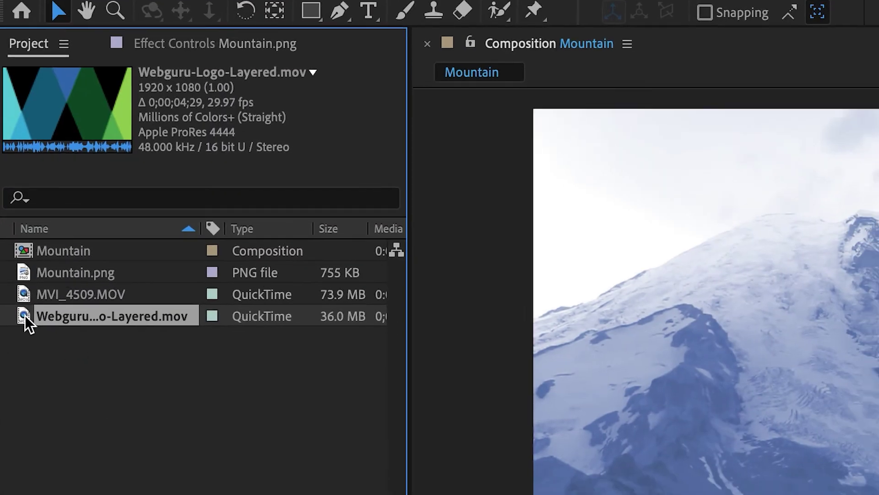
{"action": "left_click_drag", "start_coordinate": [27, 338], "coordinate": [154, 450]}
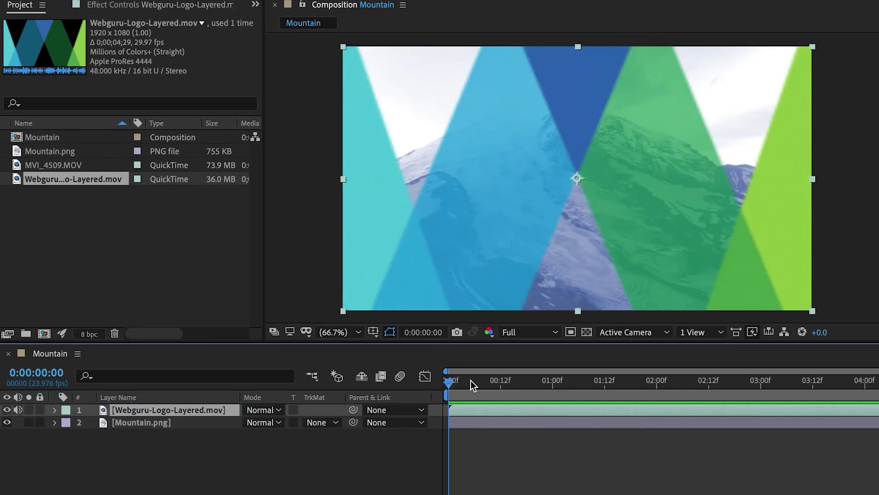
- Preview the Mountain composition, stopping at 0:00:02:11 with the full logo over the mountain
{"action": "key", "text": "space"}
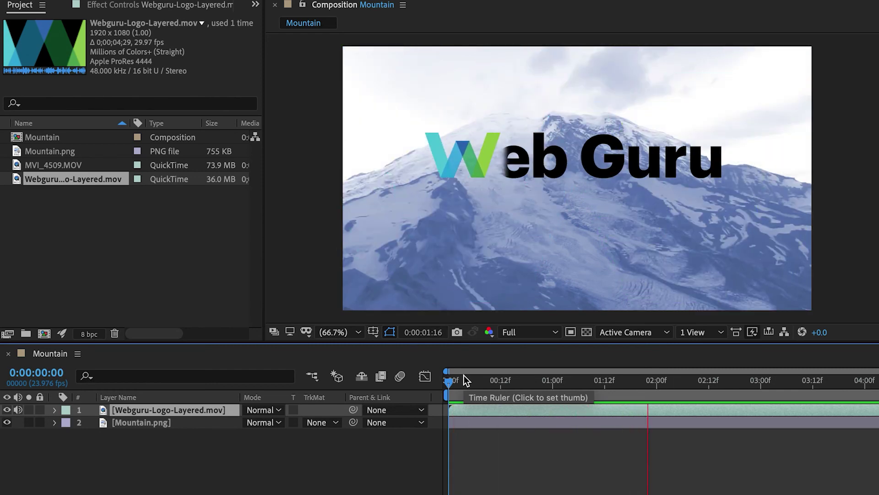
{"action": "key", "text": "space"}
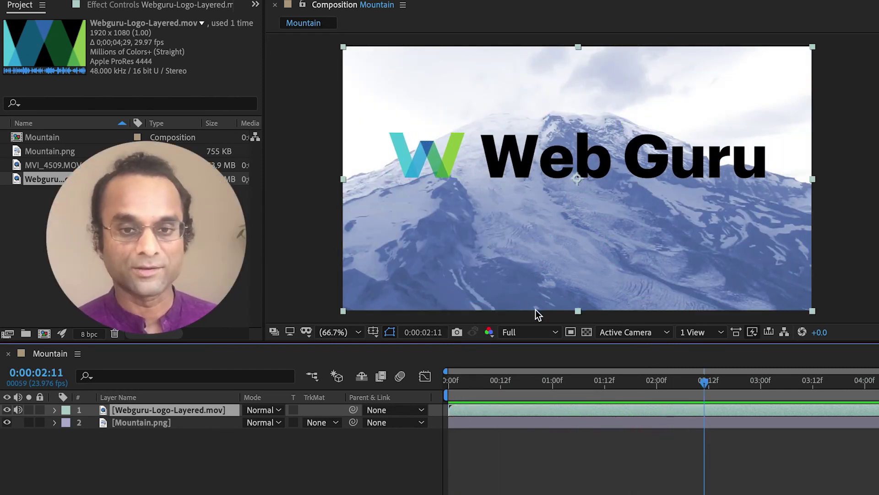